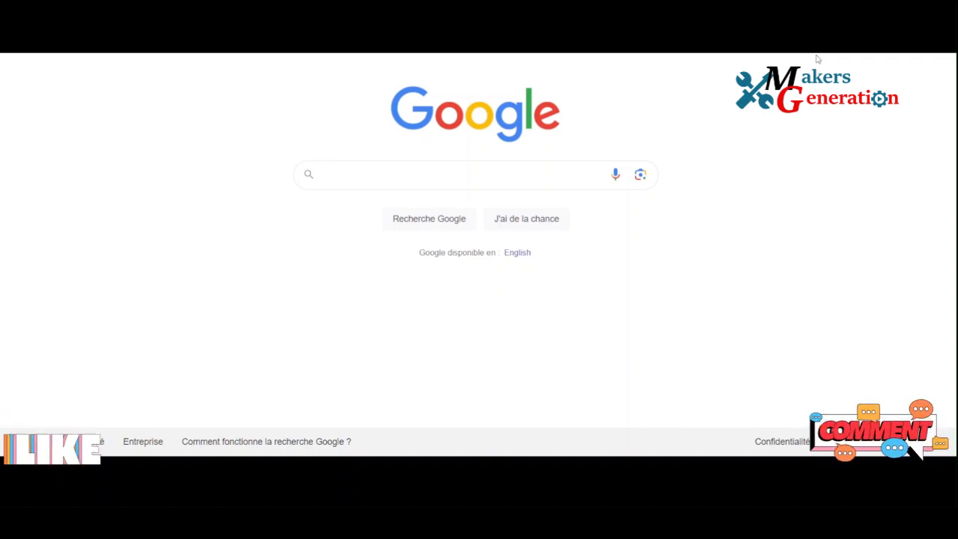
Search Google for "maze"
click(530, 170)
text(m)
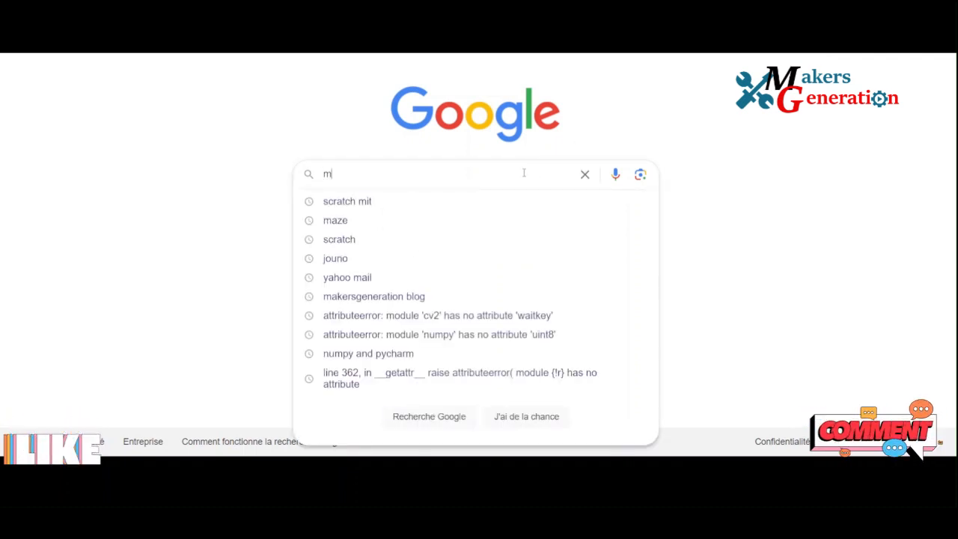
text(aze)
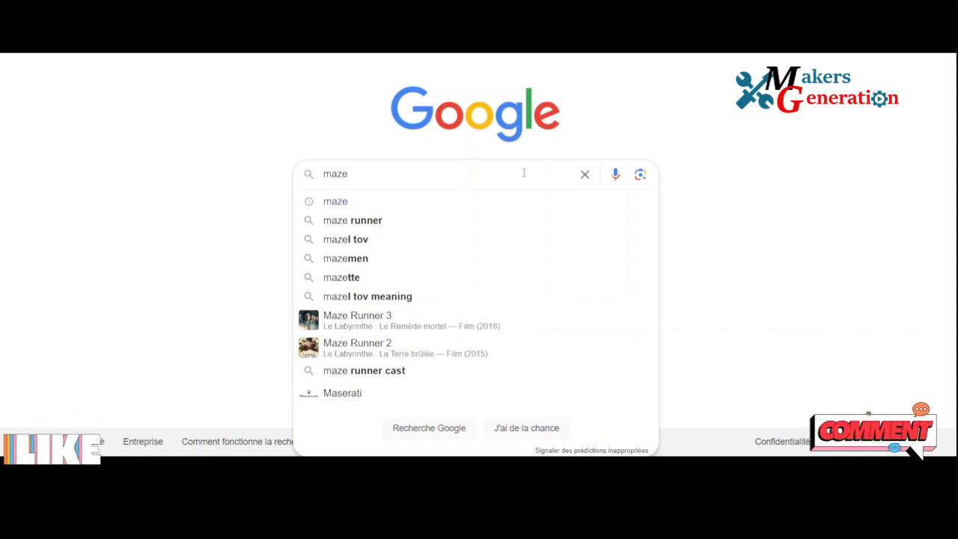
key(Return)
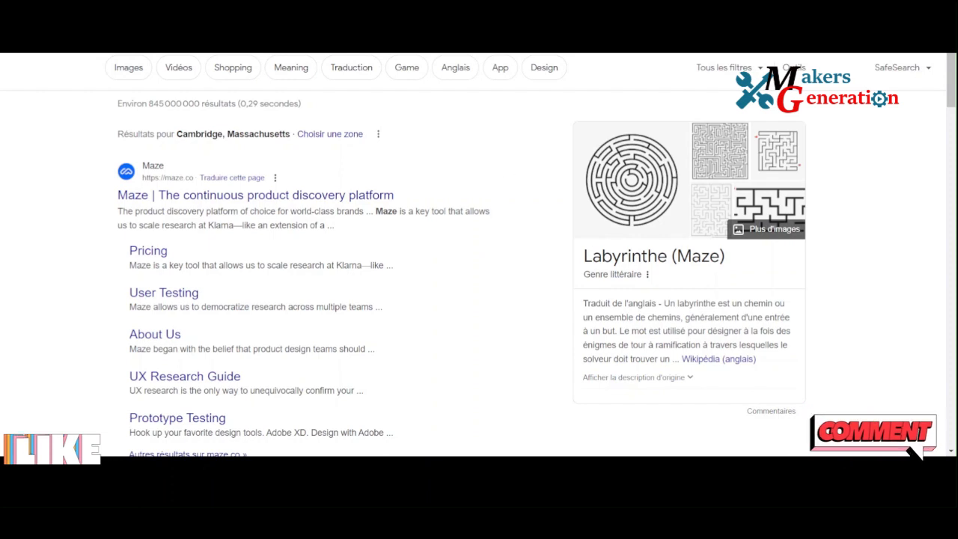
Replace the search query with "scratch" and run the search
click(299, 22)
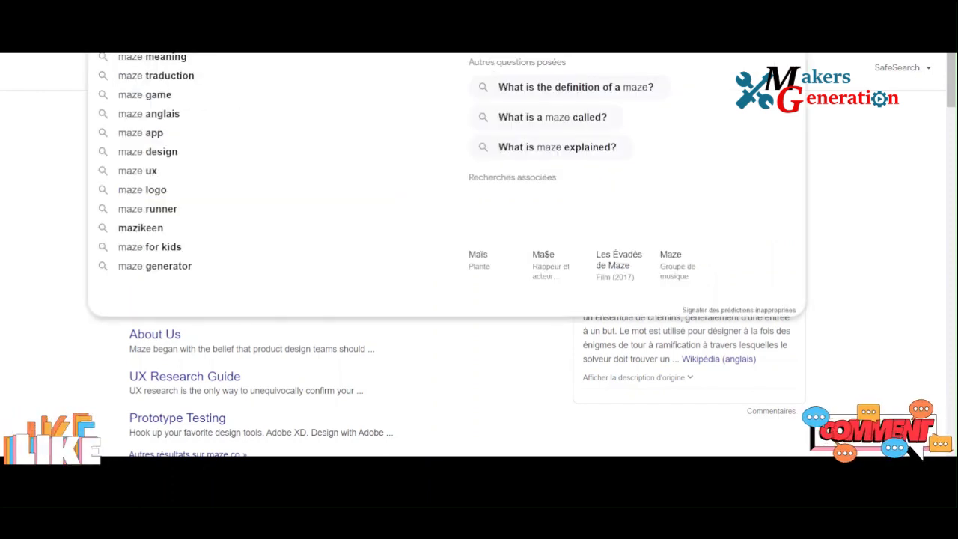
key(BackSpace)
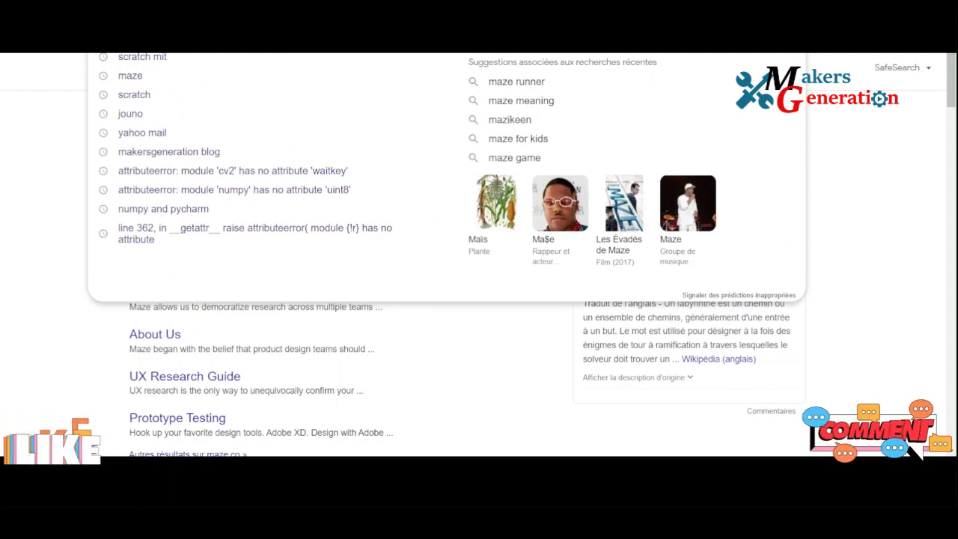
text(scra)
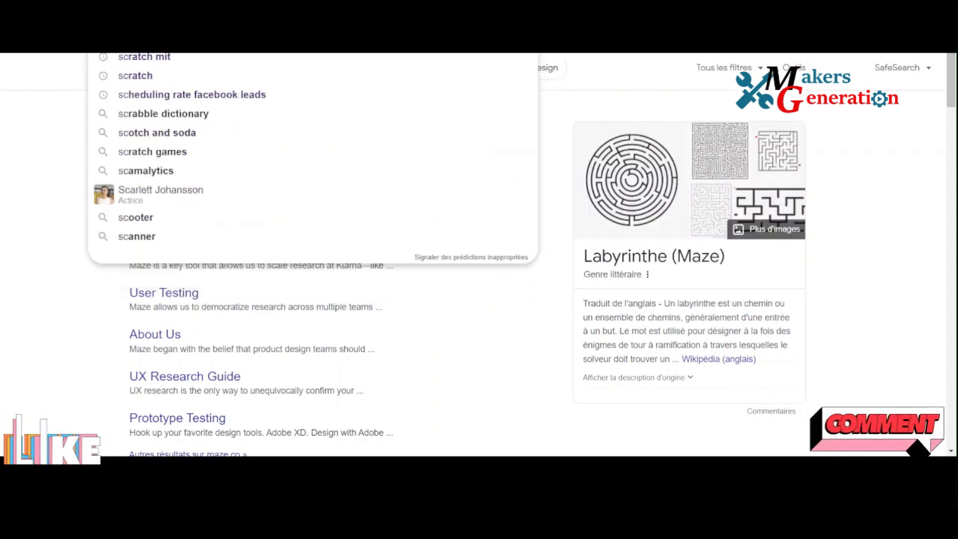
text(tch)
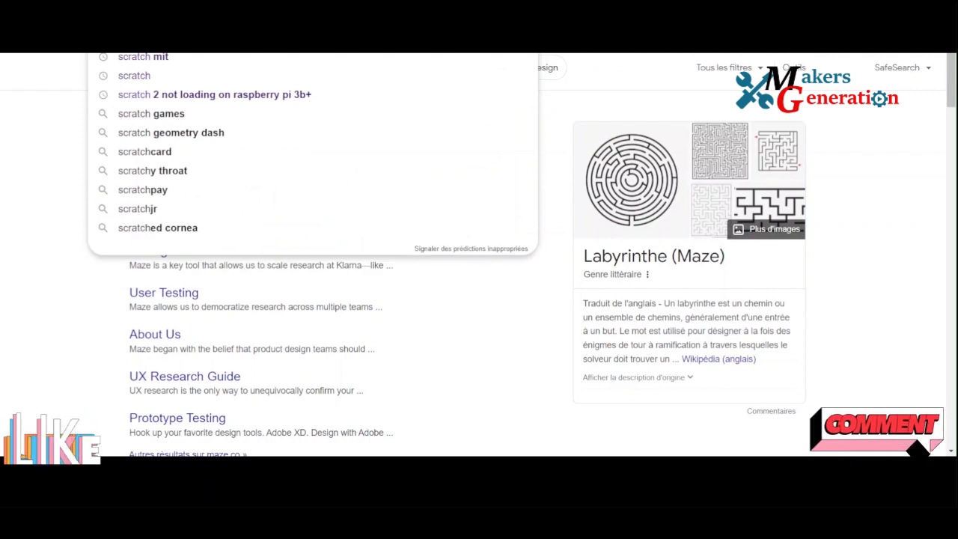
key(Return)
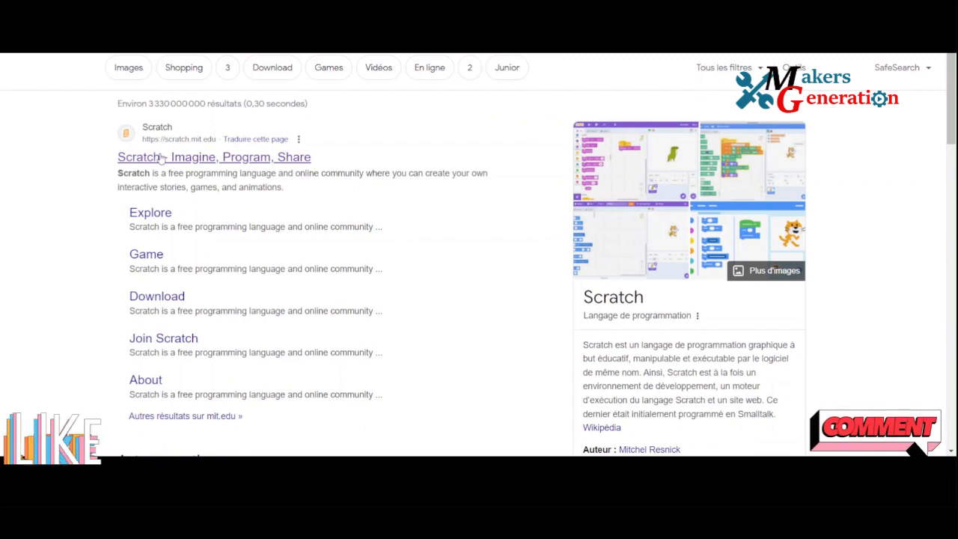
Open the official Scratch website from the results, start creating a new project, and dismiss the tutorial window
click(161, 158)
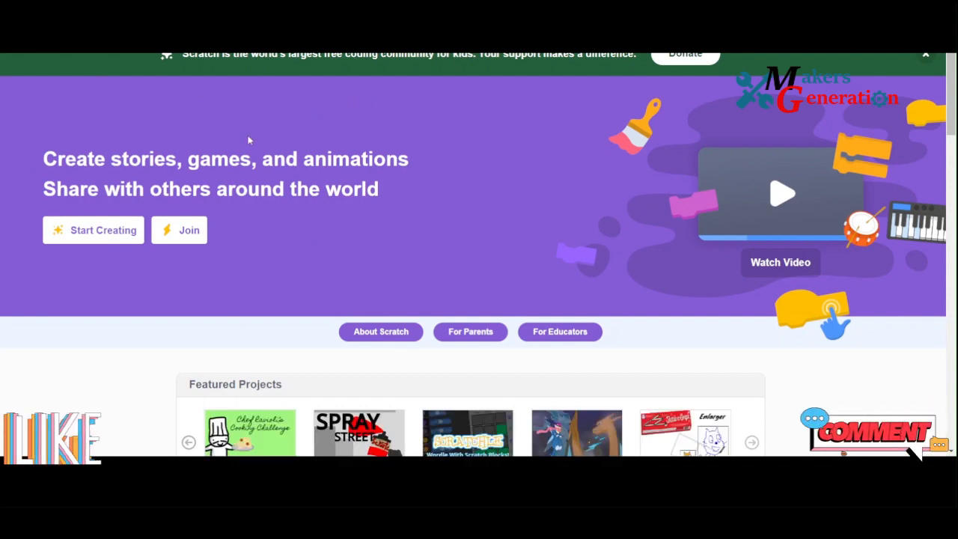
click(98, 235)
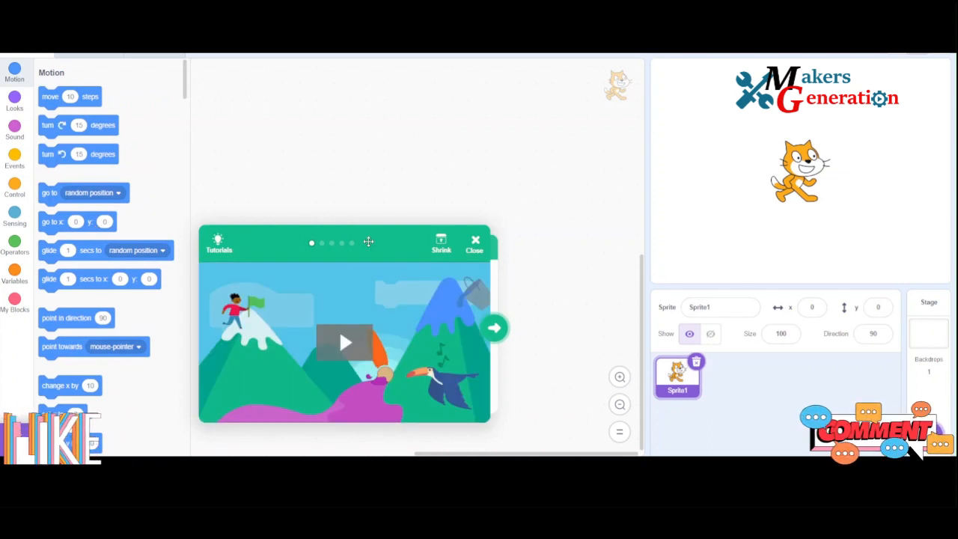
click(474, 242)
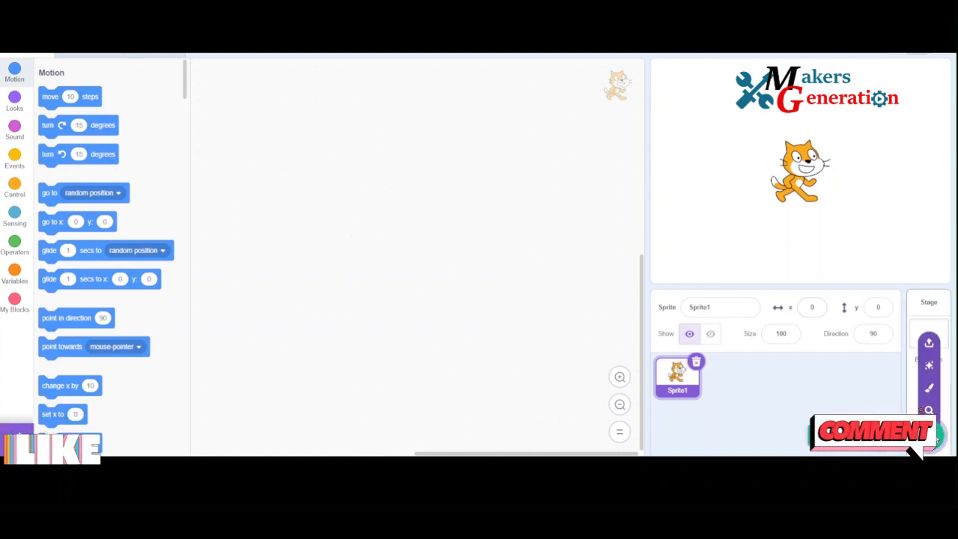
Create a new blank painted backdrop for the stage and delete the original backdrop1
click(929, 430)
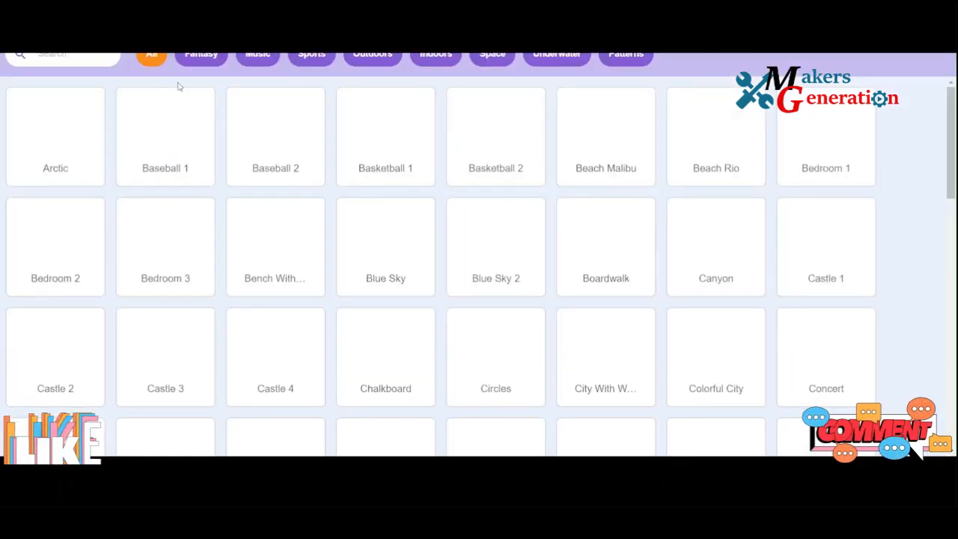
click(30, 15)
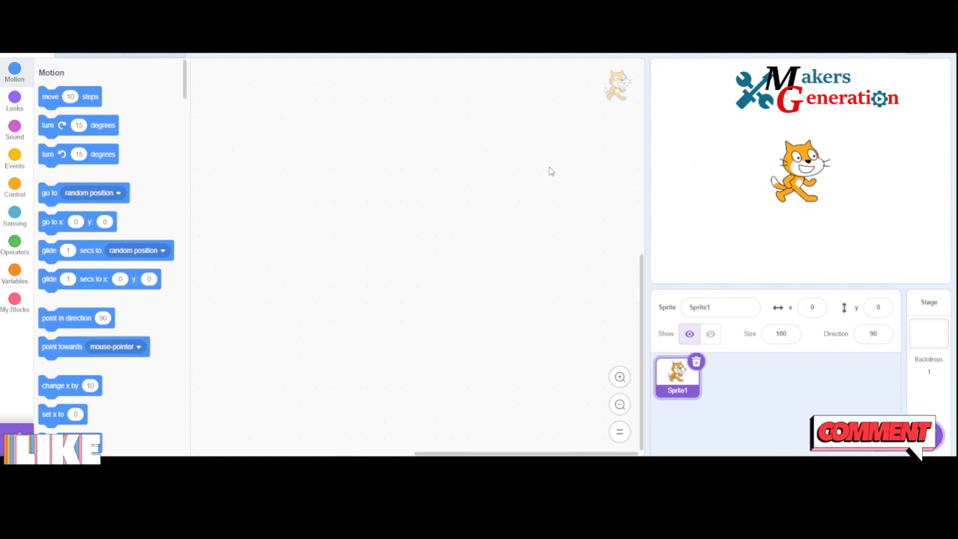
mouse_move(929, 434)
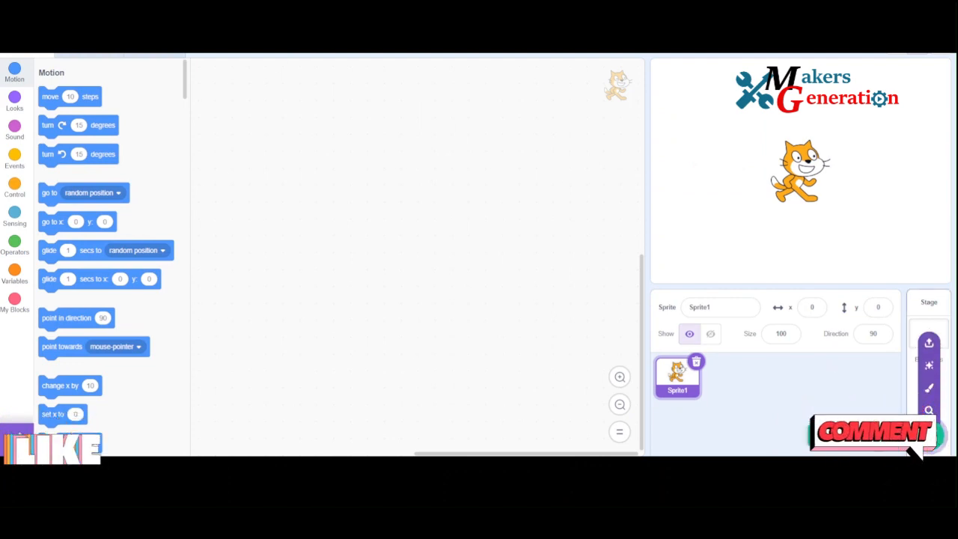
click(929, 389)
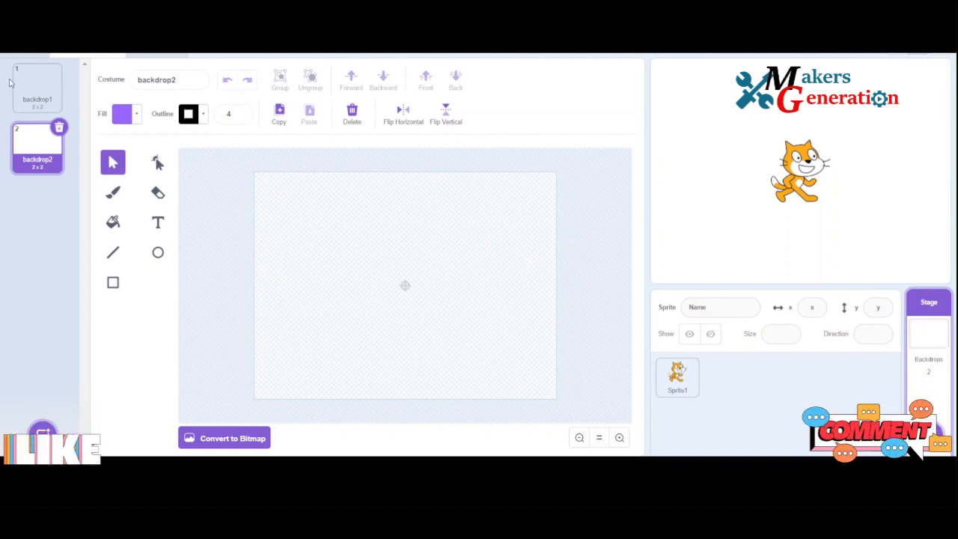
click(57, 80)
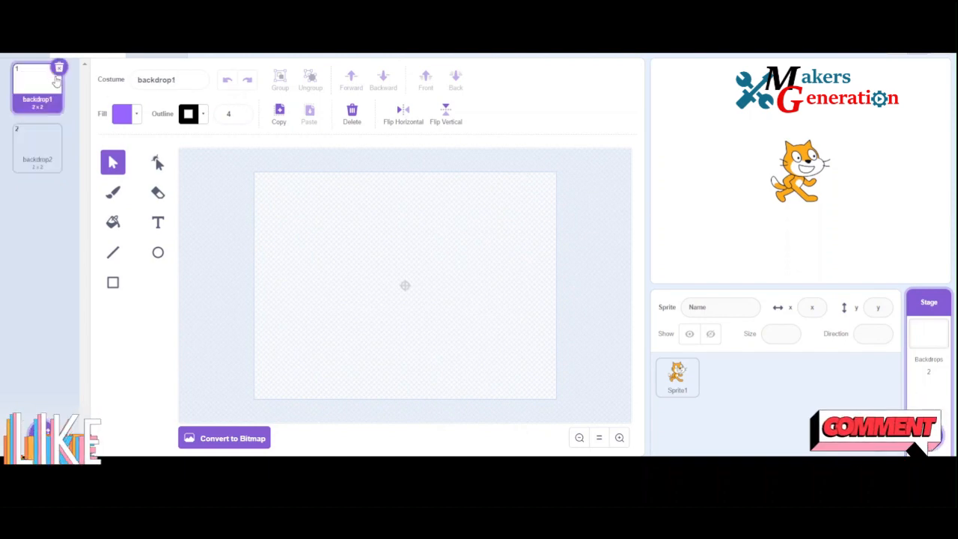
click(59, 68)
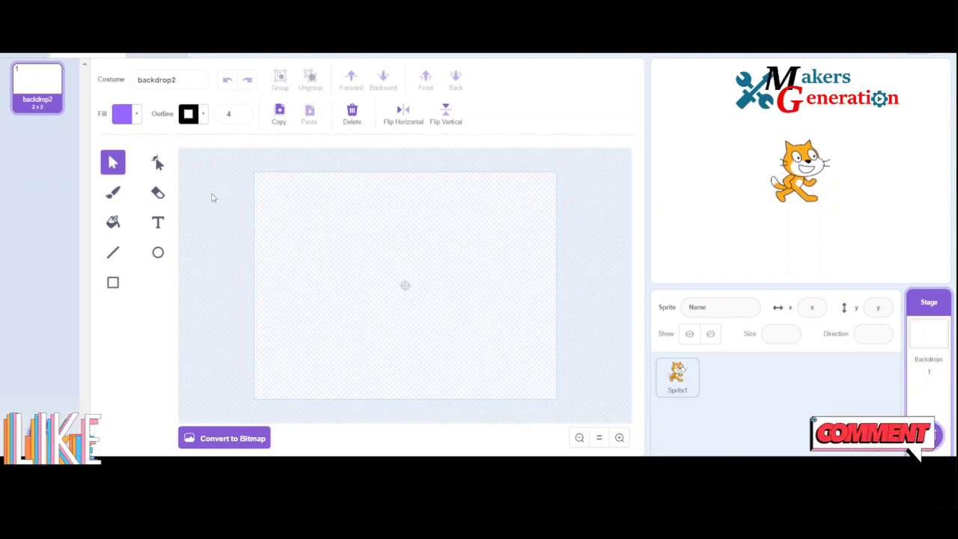
Draw the maze's upper walls with the Line tool: two L-shapes and a short stub on the left, and a spiral on the right
click(113, 253)
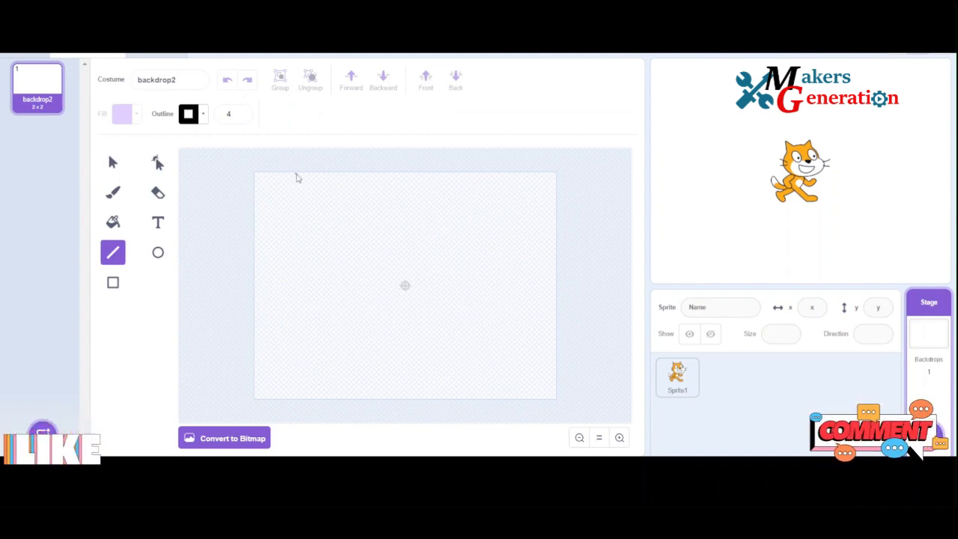
drag(297, 174, 347, 220)
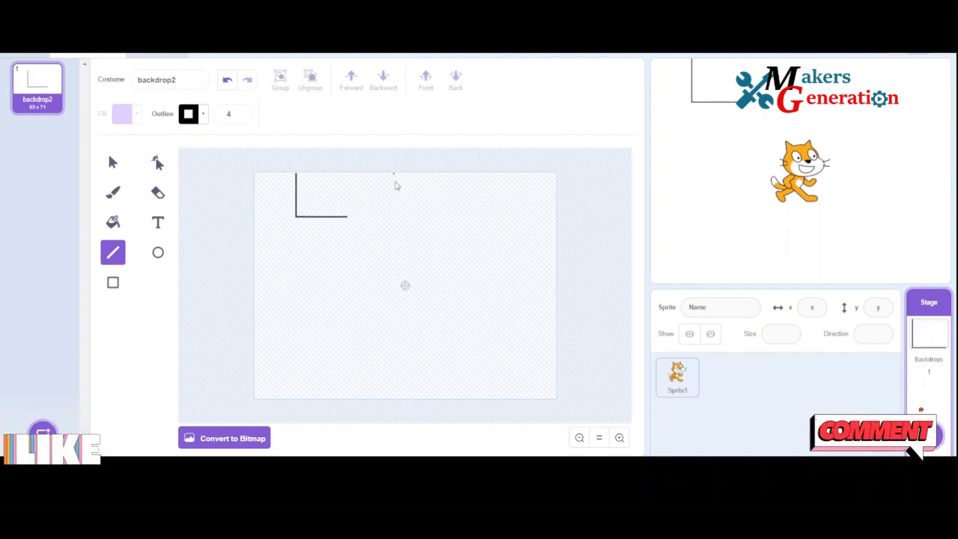
mouse_move(394, 174)
mouse_down()
mouse_move(395, 259)
mouse_move(296, 258)
mouse_up()
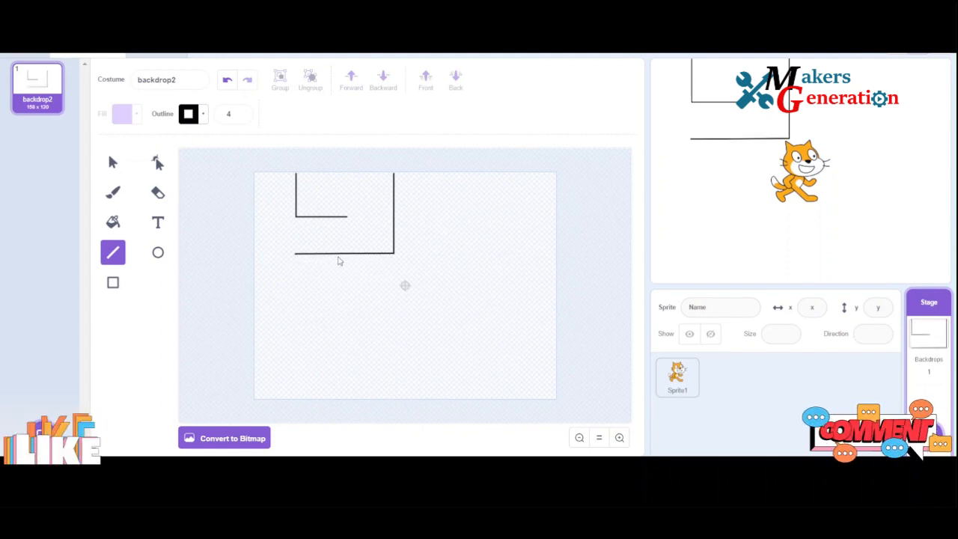
drag(338, 260, 340, 297)
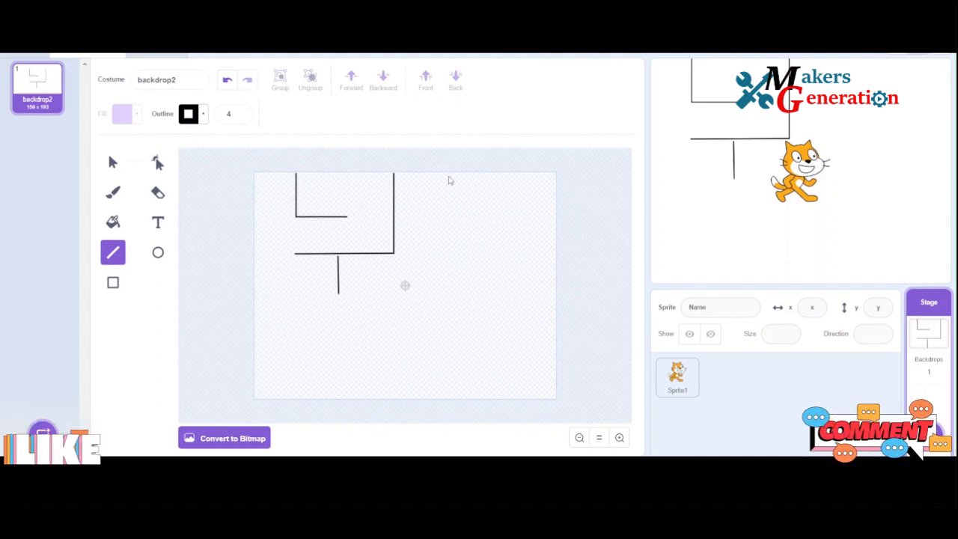
mouse_move(449, 179)
mouse_down()
mouse_move(449, 220)
mouse_move(449, 211)
mouse_move(518, 217)
mouse_move(519, 269)
mouse_move(449, 271)
mouse_move(448, 240)
mouse_move(485, 243)
mouse_up()
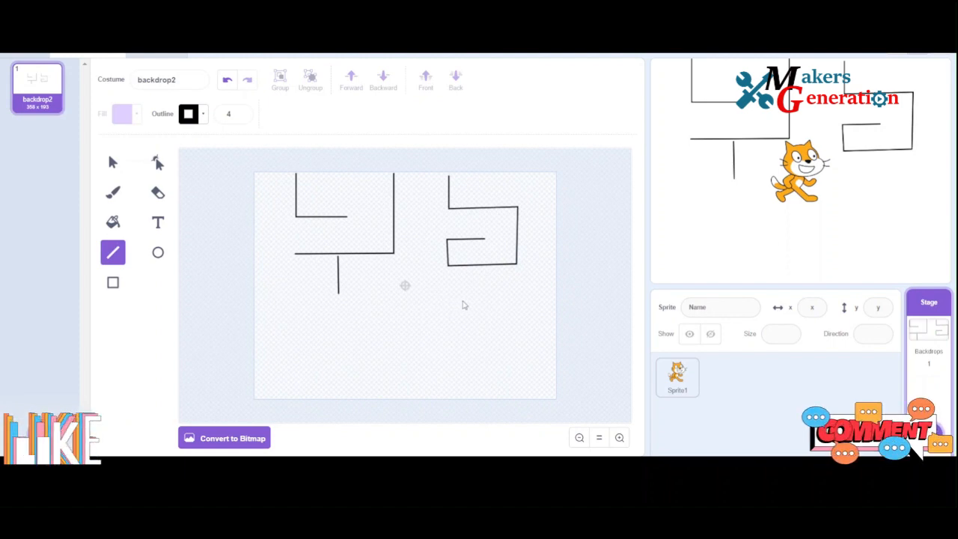
Draw the maze's middle and lower wall lines down to the canvas's lower edge, and convert the backdrop to bitmap and back to vector
drag(405, 301, 387, 305)
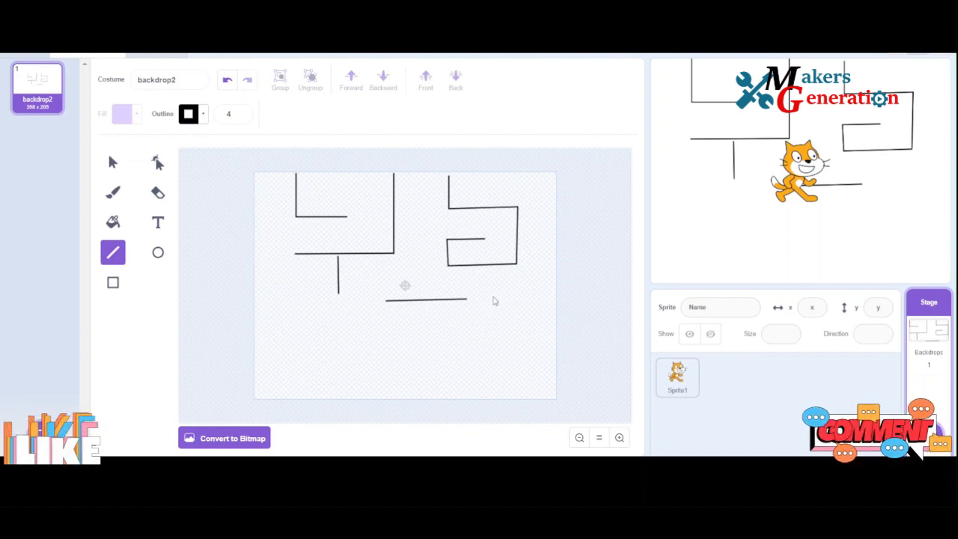
mouse_move(493, 300)
mouse_down()
mouse_move(521, 303)
mouse_move(519, 401)
mouse_up()
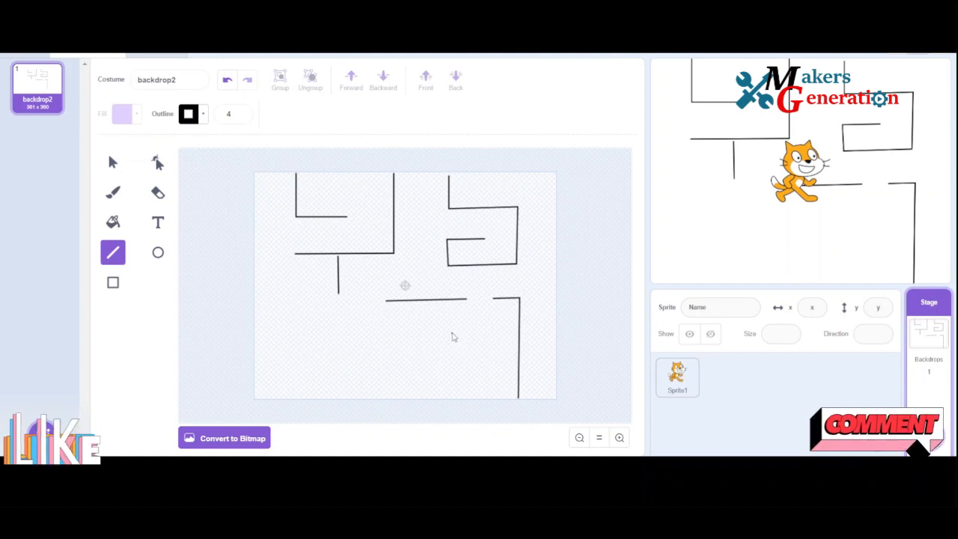
drag(452, 335, 482, 338)
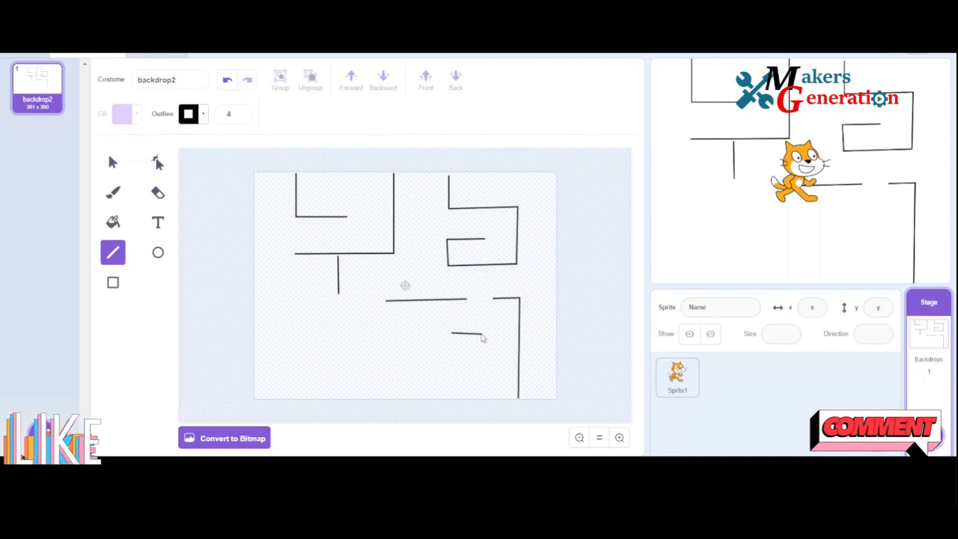
drag(482, 338, 485, 402)
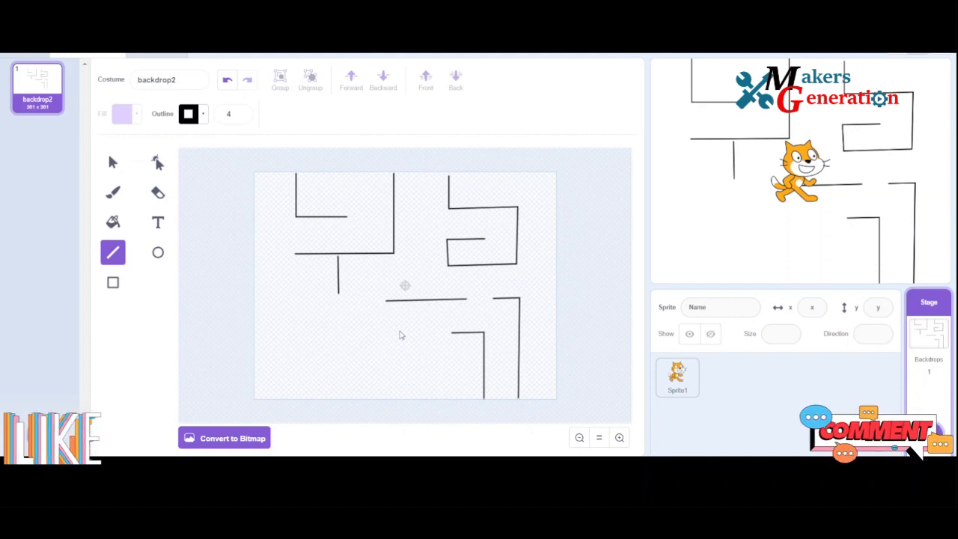
mouse_move(400, 335)
mouse_down()
mouse_move(296, 335)
mouse_move(298, 368)
mouse_move(329, 366)
mouse_up()
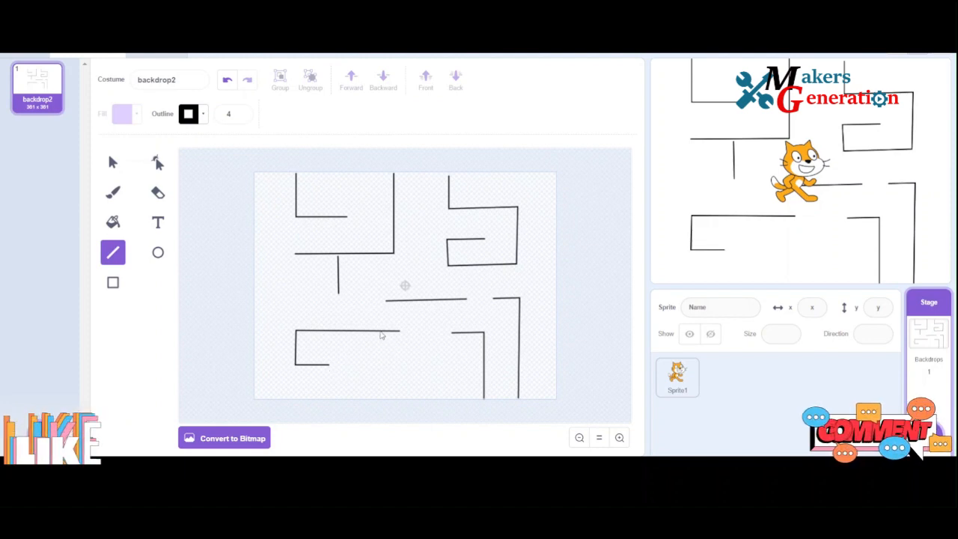
drag(380, 333, 382, 402)
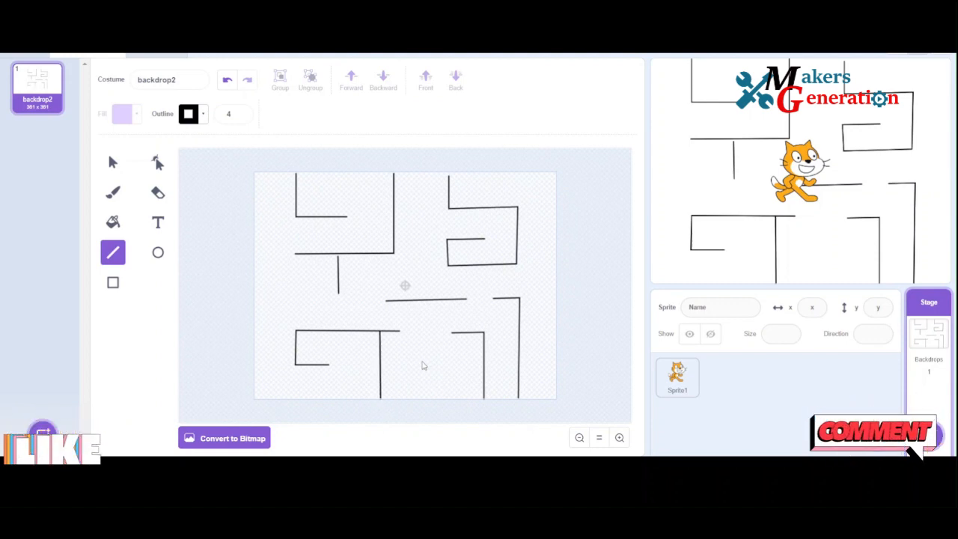
mouse_move(422, 362)
mouse_down()
mouse_move(457, 363)
mouse_move(454, 403)
mouse_up()
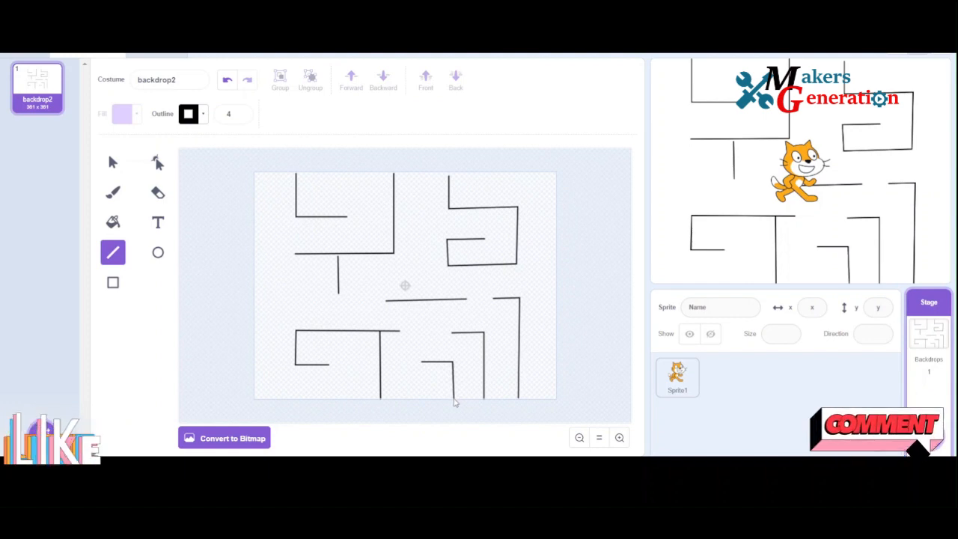
click(245, 443)
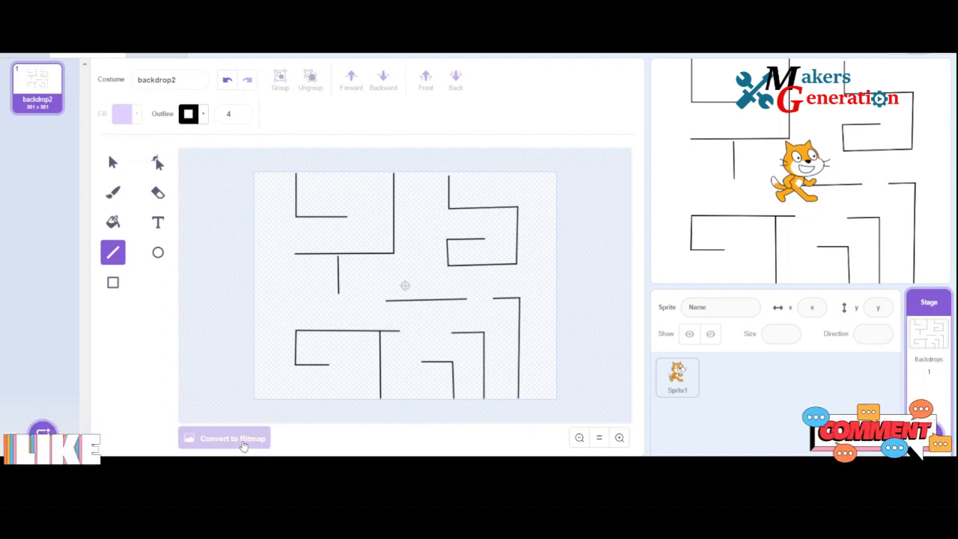
click(243, 443)
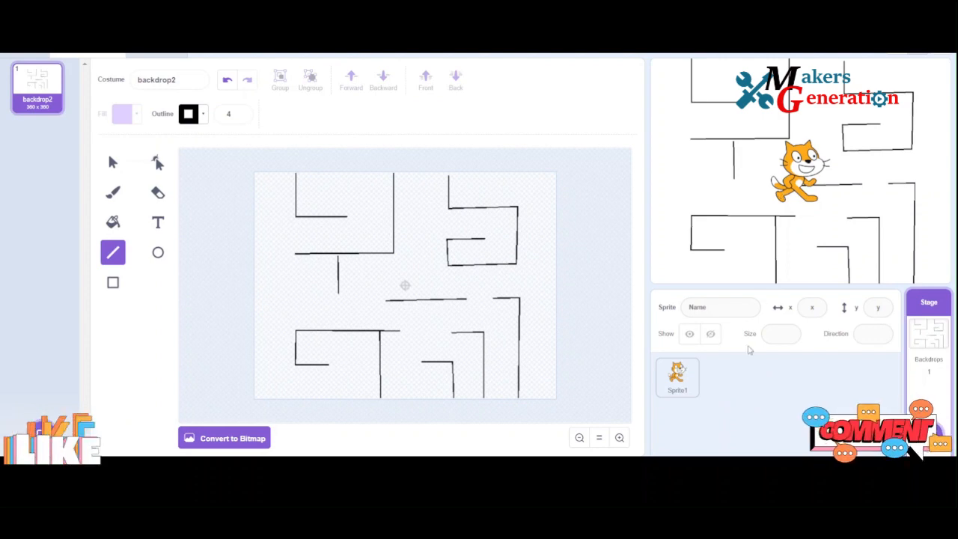
Delete the cat sprite and add the Mouse1 sprite from the sprite library by searching for "mouse"
click(689, 399)
click(695, 362)
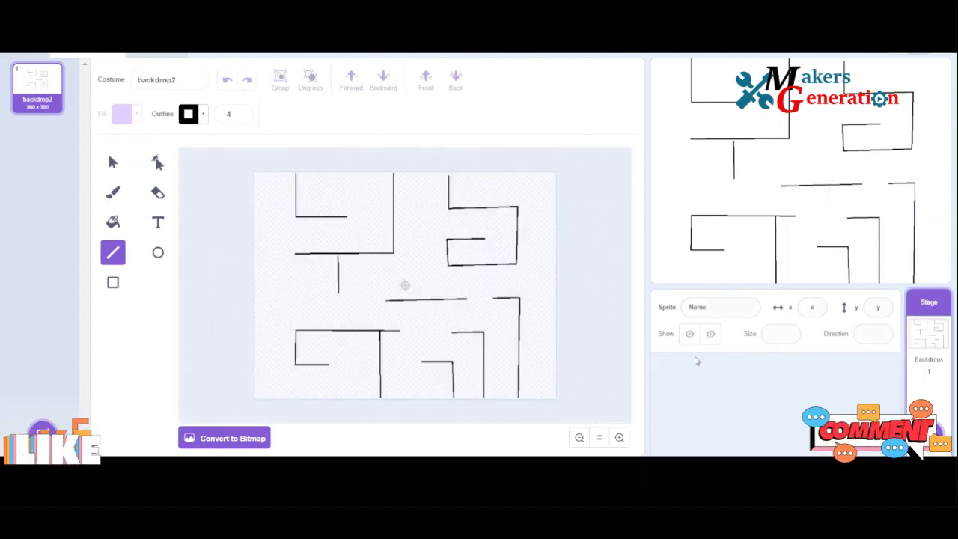
mouse_move(877, 434)
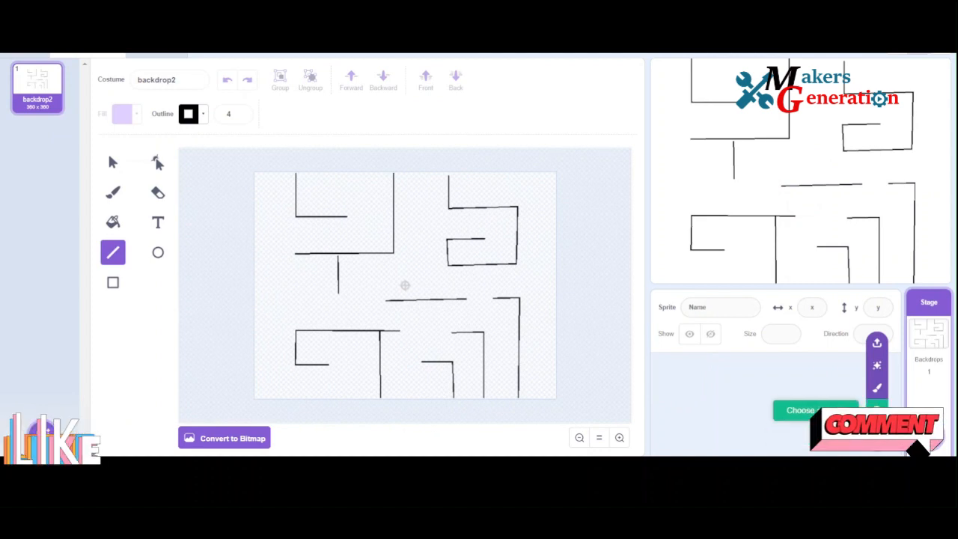
click(877, 410)
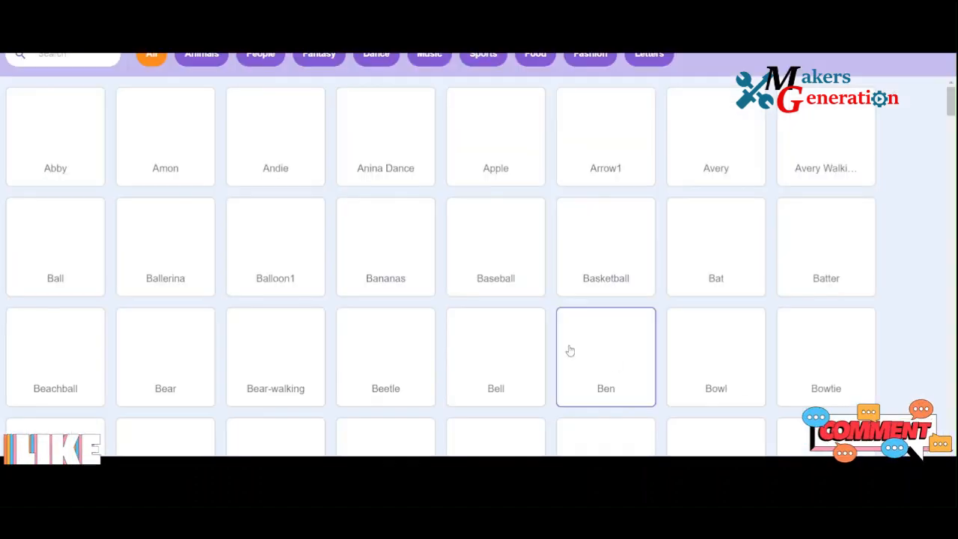
click(79, 62)
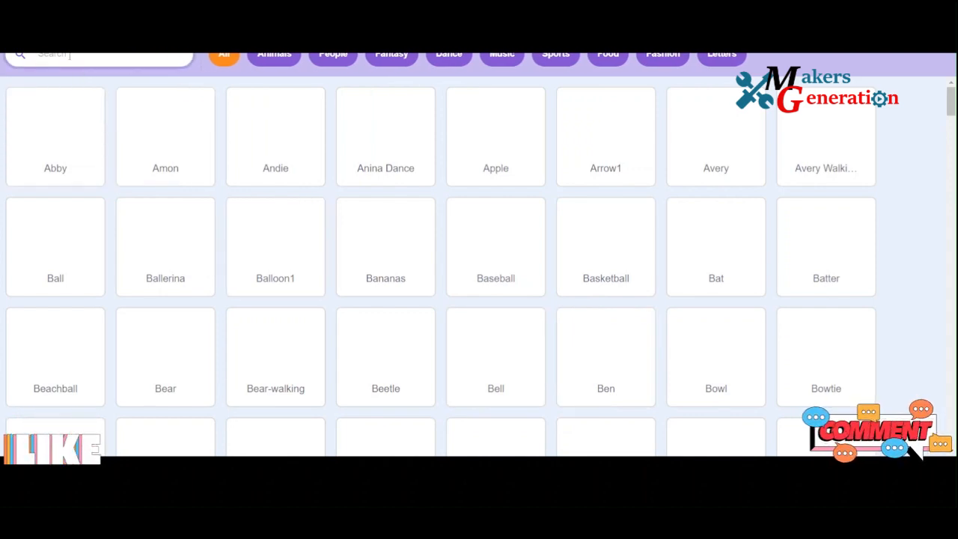
text(mouse)
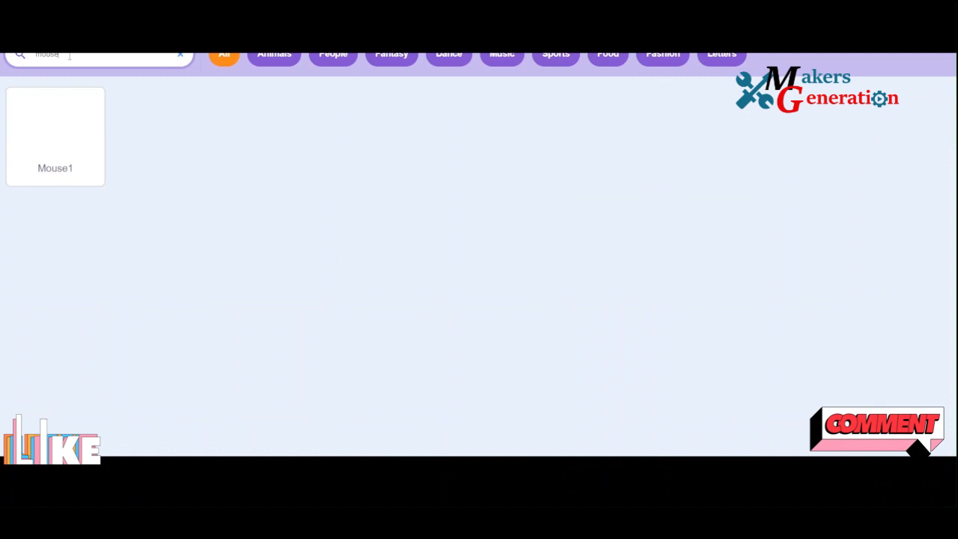
click(45, 133)
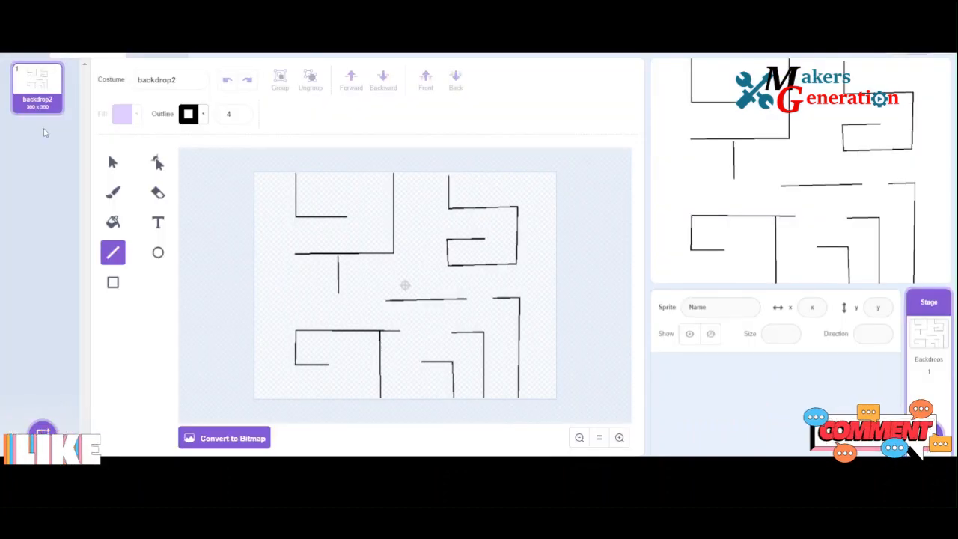